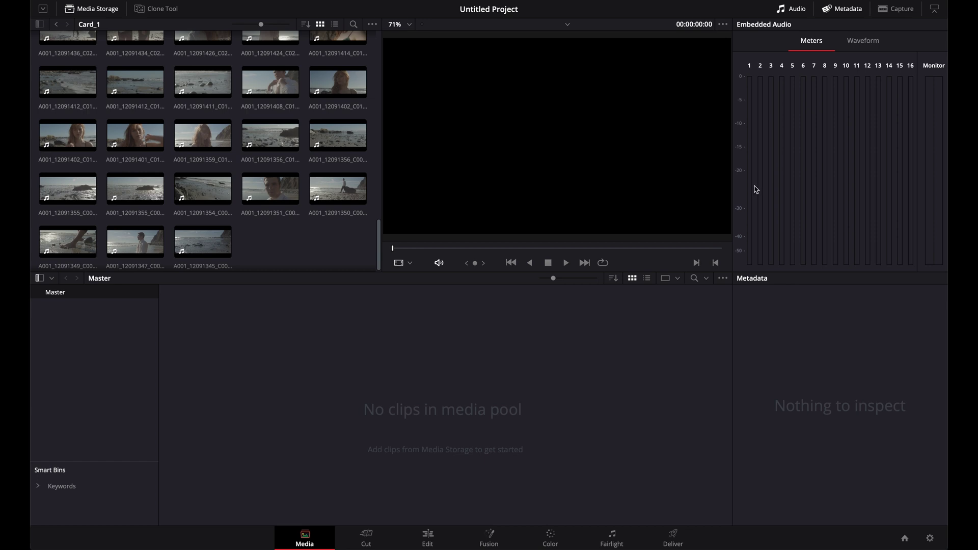
- Check the project settings without changing them and scroll to the top of Card_1's clips
left_click(930, 537)
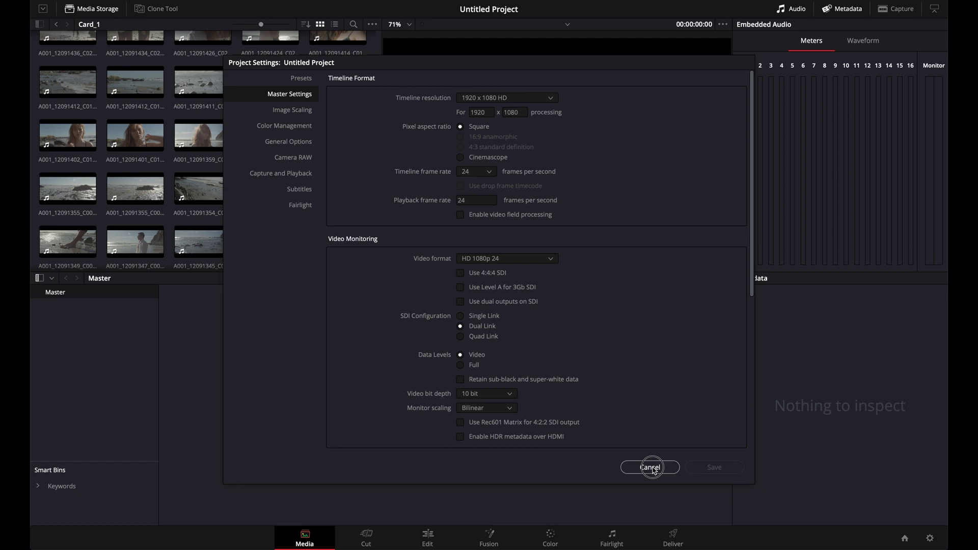
left_click(650, 467)
scroll(265, 173, "up", 2)
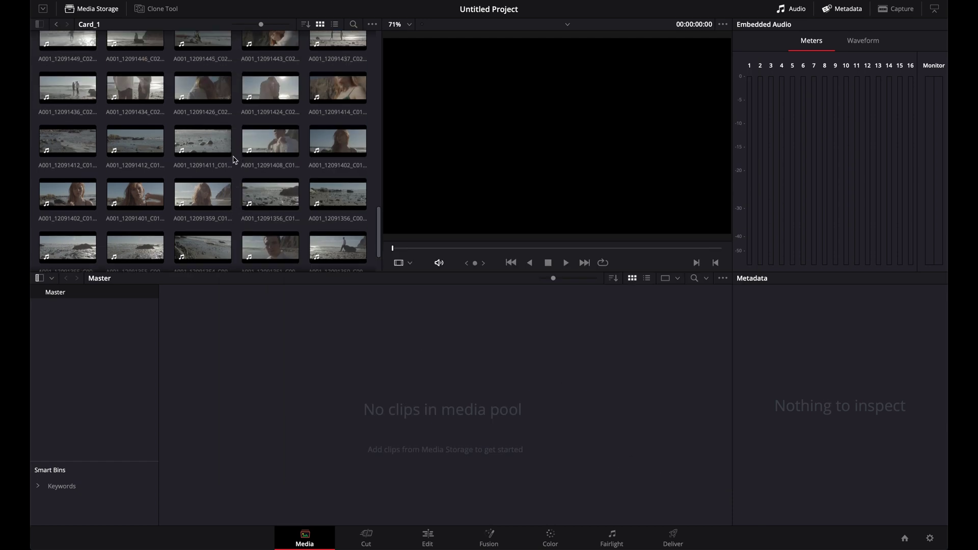
scroll(234, 160, "up", 3)
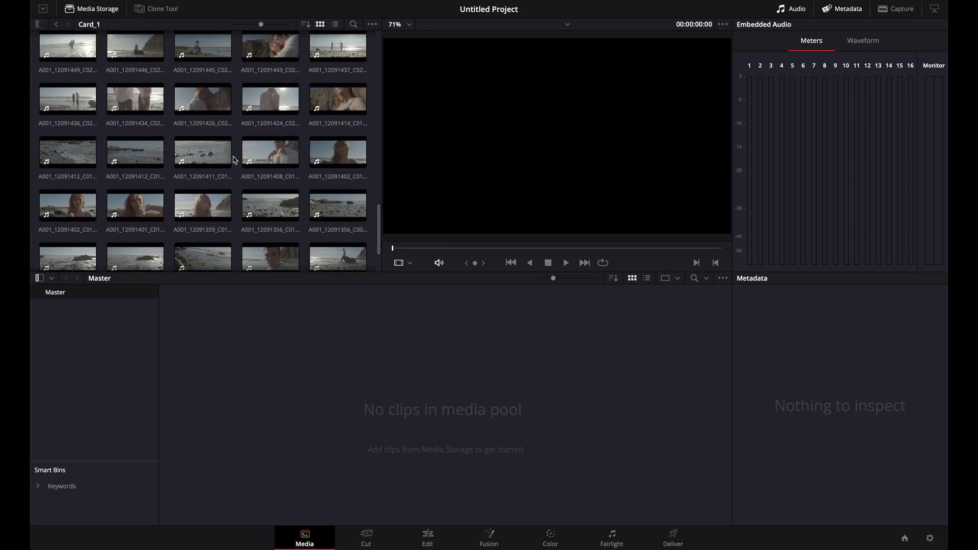
- Add all Card_1 clips to the media pool, match the project frame rate to them, and go to Edit
key("ctrl+a")
left_click_drag(234, 160, 453, 295)
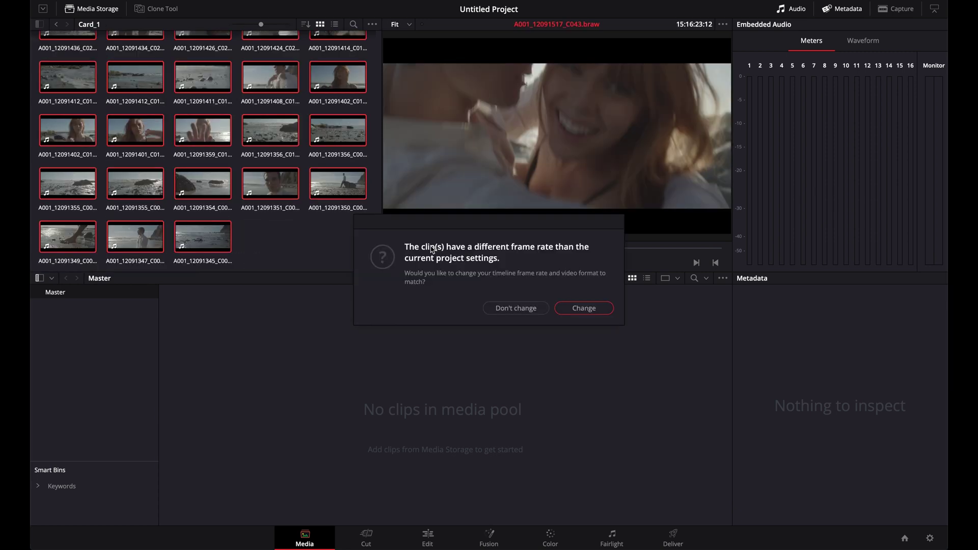
left_click(583, 308)
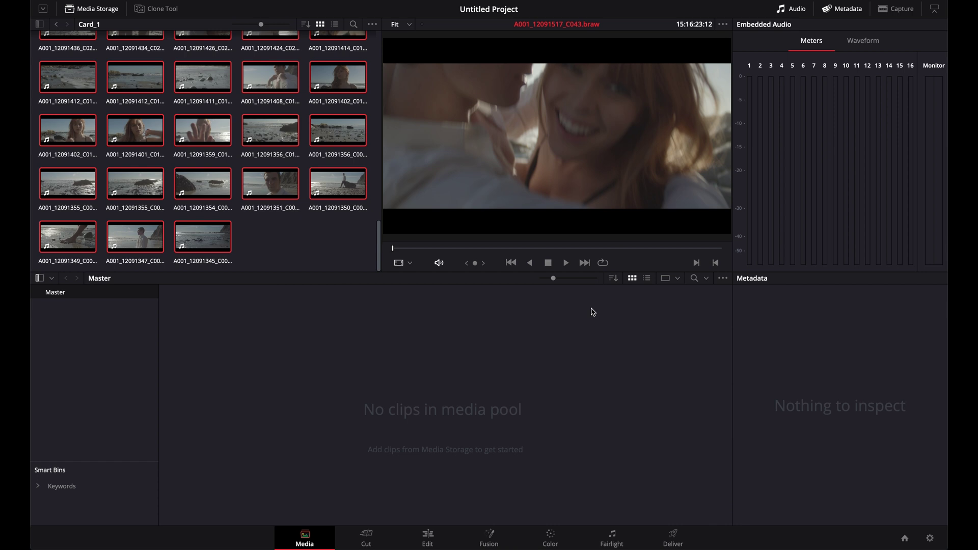
left_click(930, 538)
left_click(426, 536)
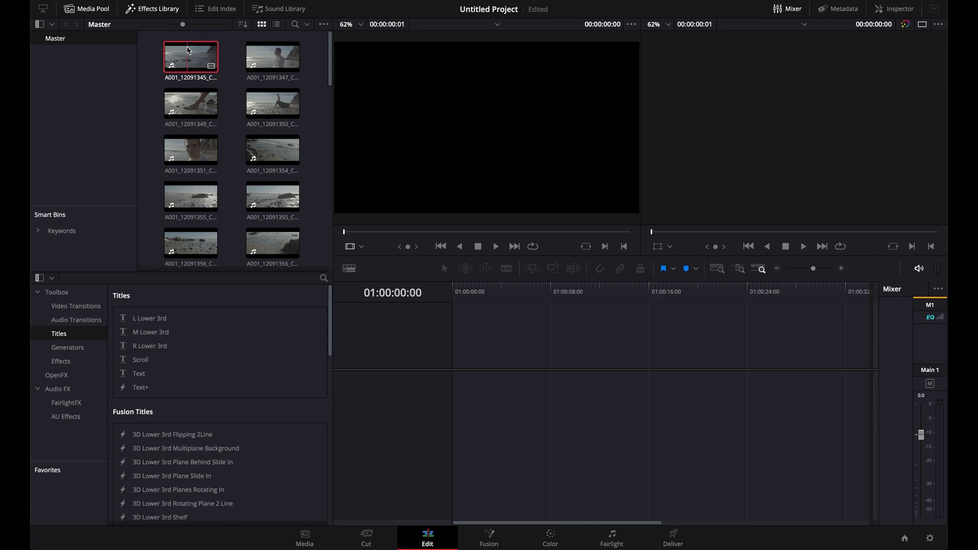
- Place every media pool clip onto a new Timeline 1 and check its Project Settings
key("super+a")
left_click_drag(188, 49, 454, 400)
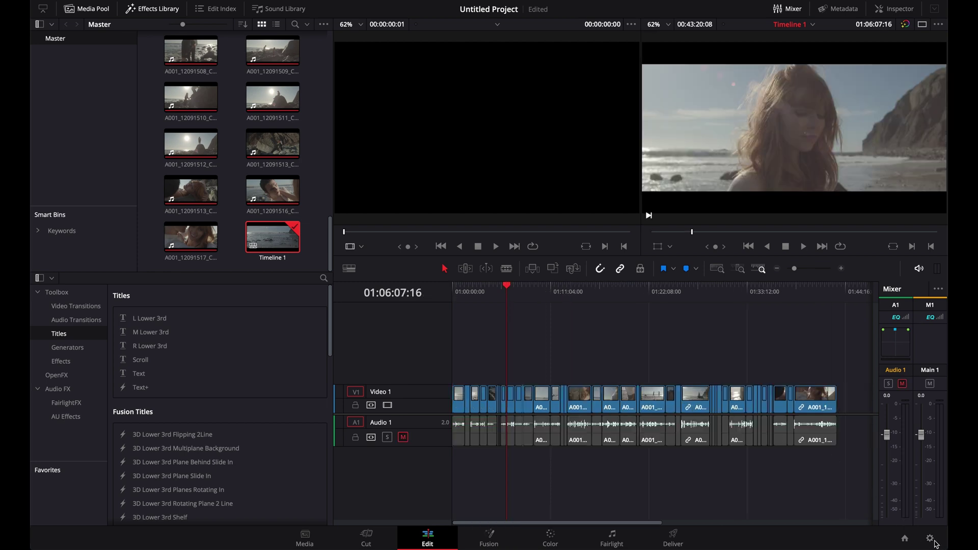
left_click(930, 539)
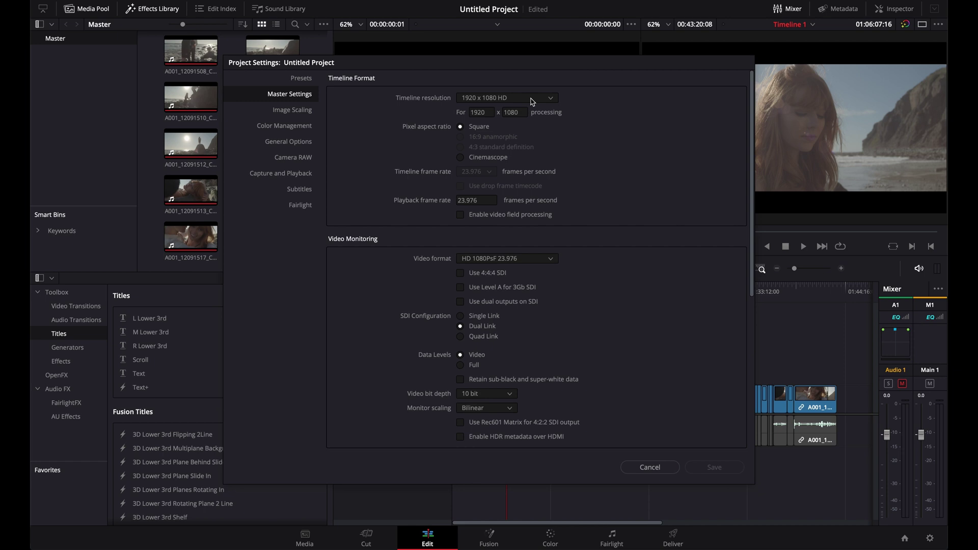
- Cancel Project Settings and check a clip's resolution in its Media page metadata
left_click(651, 467)
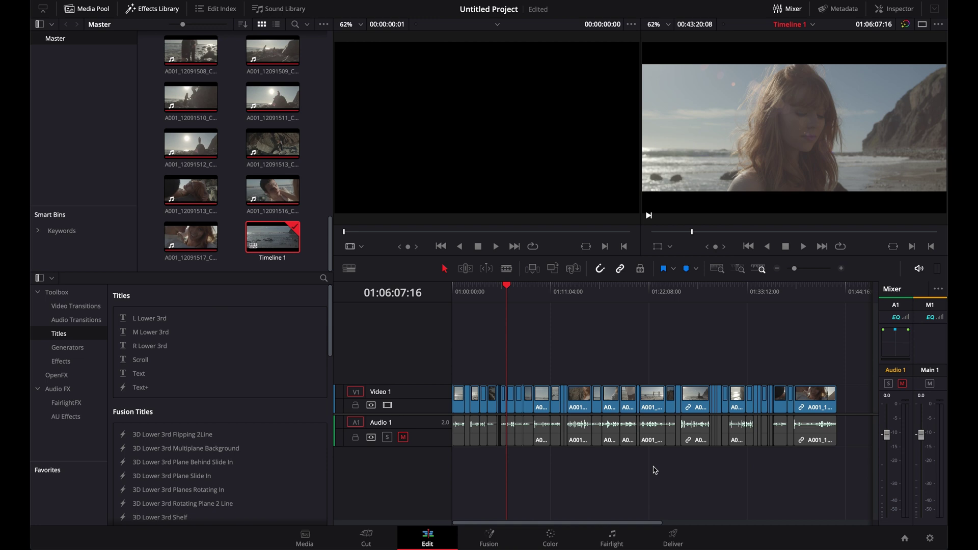
left_click(304, 537)
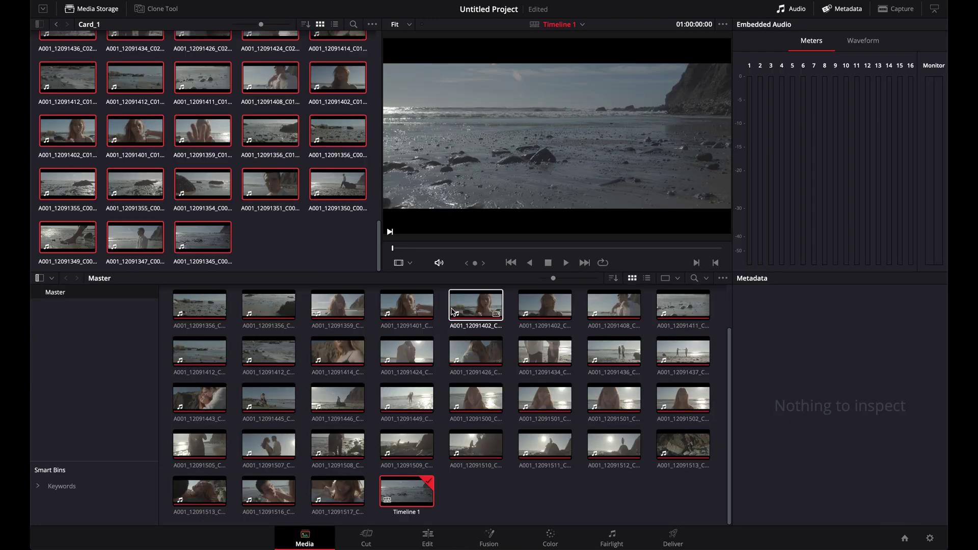
left_click(484, 307)
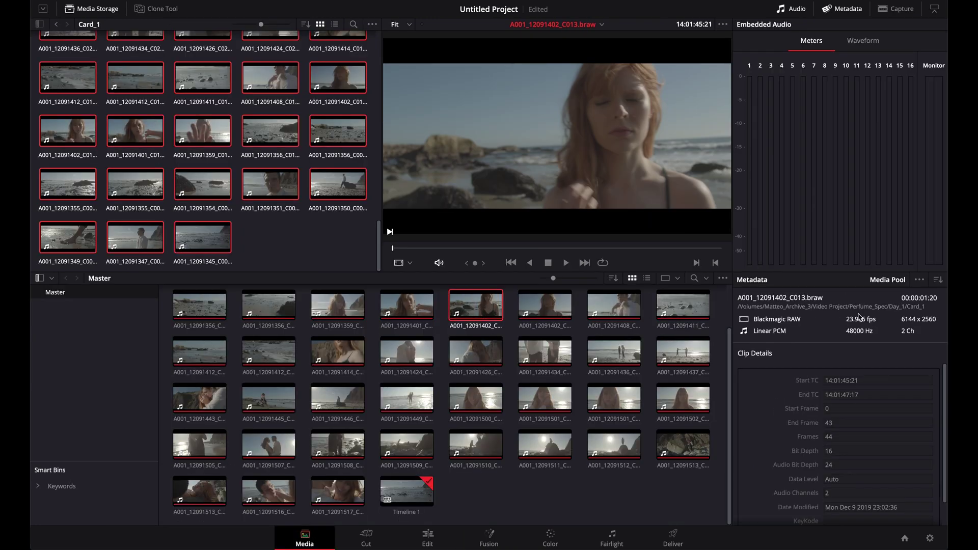
- Enter a 6144 x 2560 timeline resolution in Project Settings and save it
left_click(930, 538)
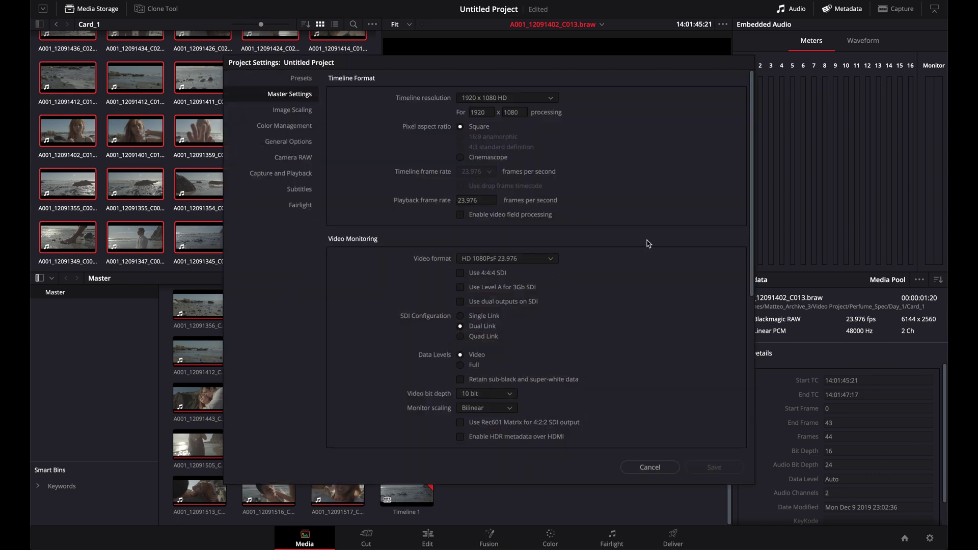
left_click(488, 113)
type("6144")
left_click(513, 111)
type("2560")
left_click(708, 473)
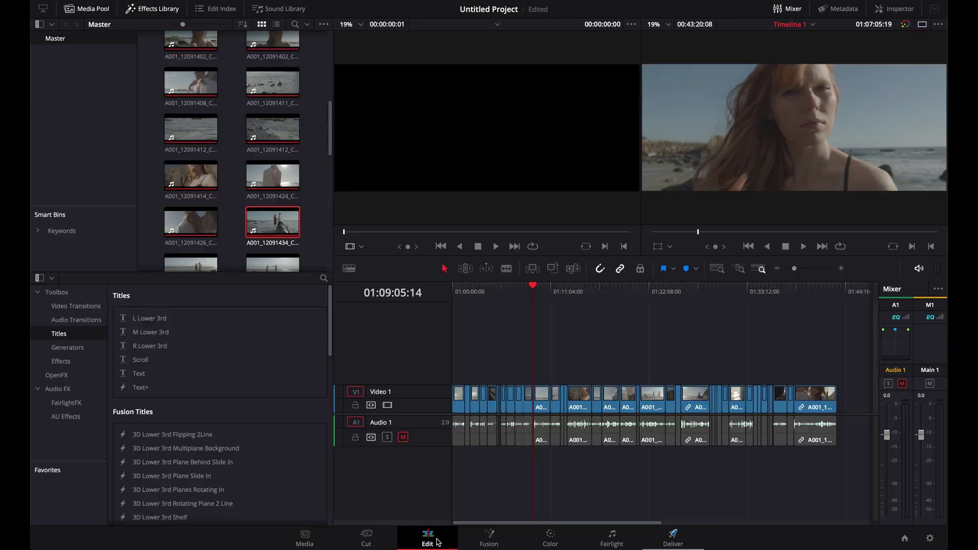
- Open Timeline 1 on the Edit page, then bring it into the Color page for grading
left_click(436, 539)
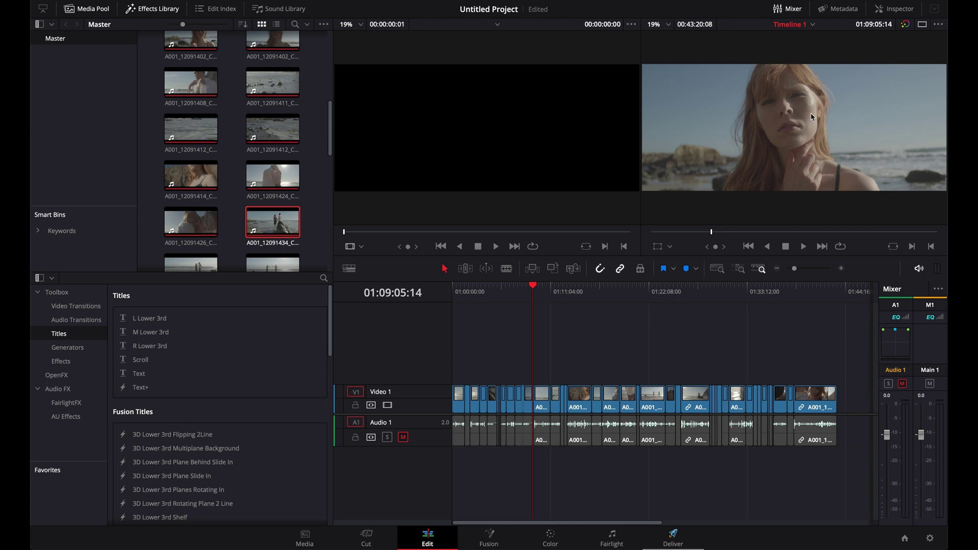
left_click(548, 536)
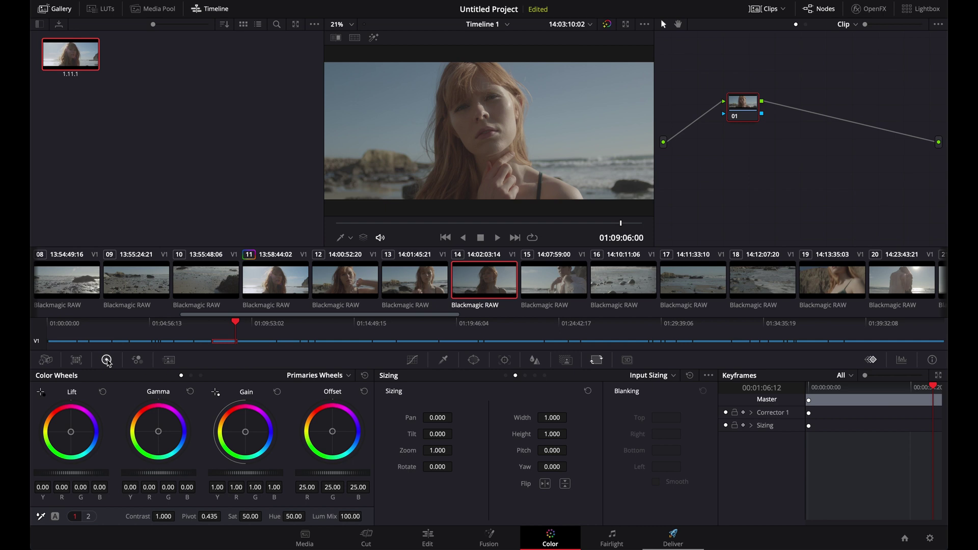
- Show the clip's RAW decode settings and add a second serial node 02
left_click(45, 360)
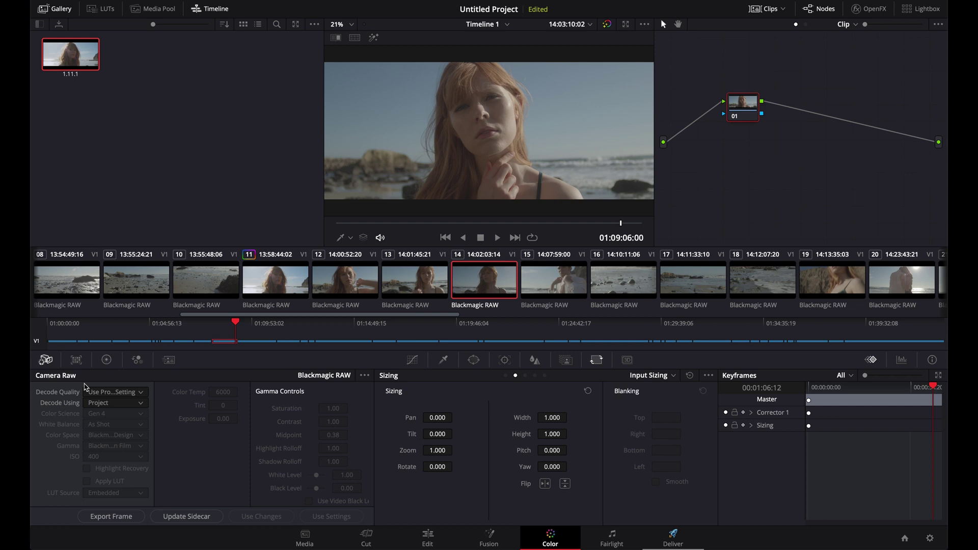
key("alt+s")
right_click(792, 104)
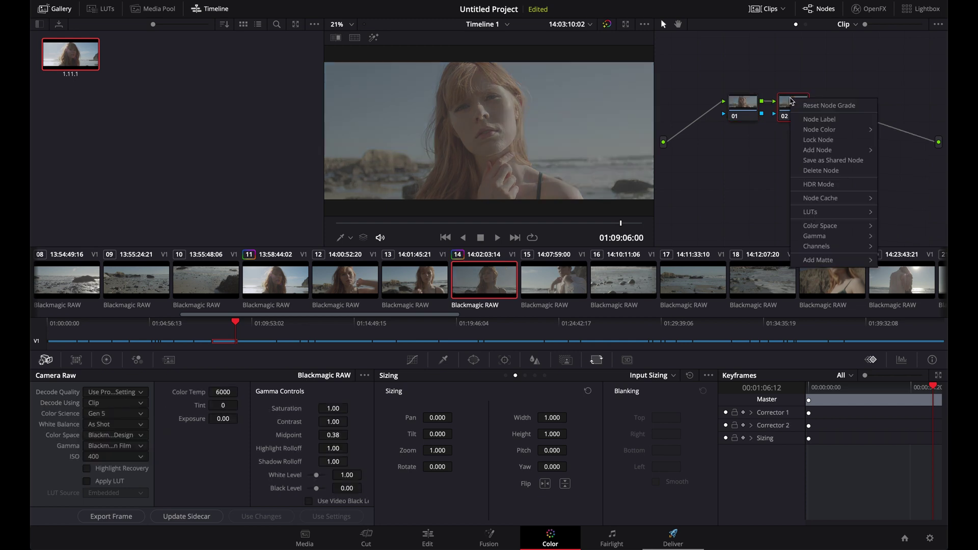
- Apply the BMPCC4K_6K_Gen5_Natural_Rec709_V3 LUT to node 02 and show the video scopes
mouse_move(819, 212)
mouse_move(738, 245)
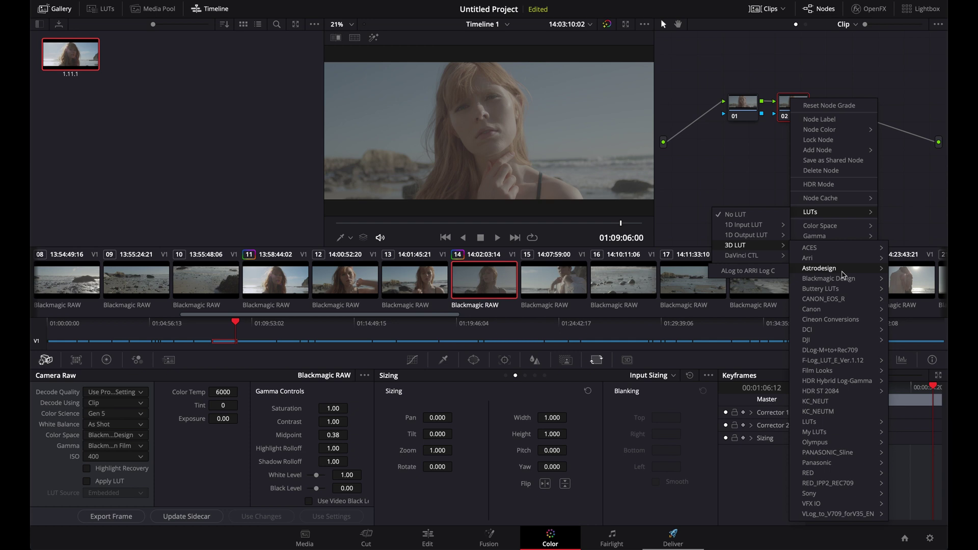
mouse_move(838, 283)
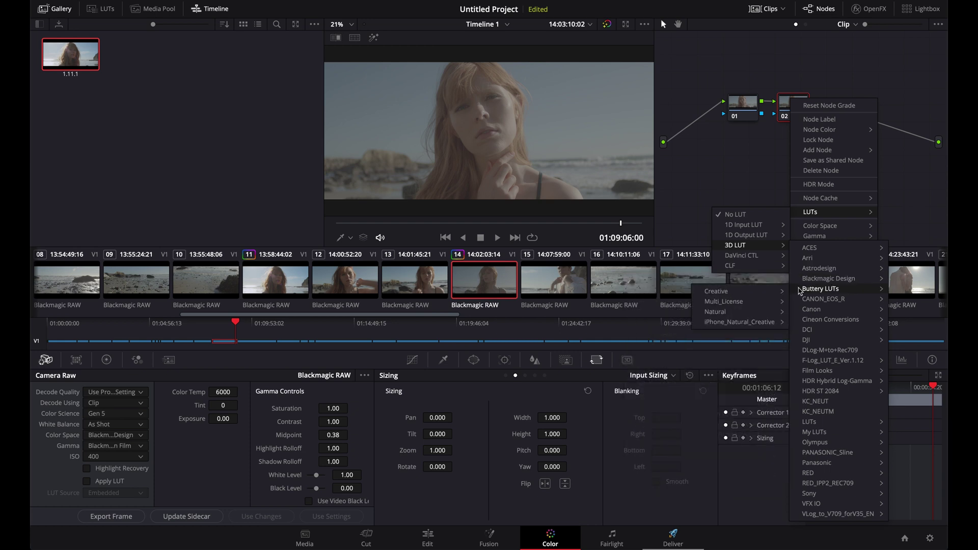
mouse_move(731, 312)
mouse_move(812, 326)
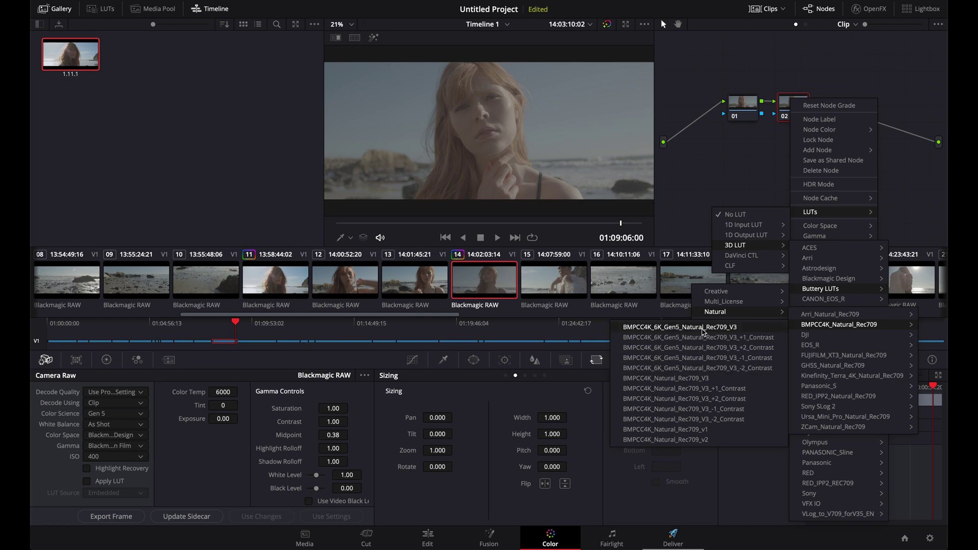
left_click(703, 332)
right_click(516, 160)
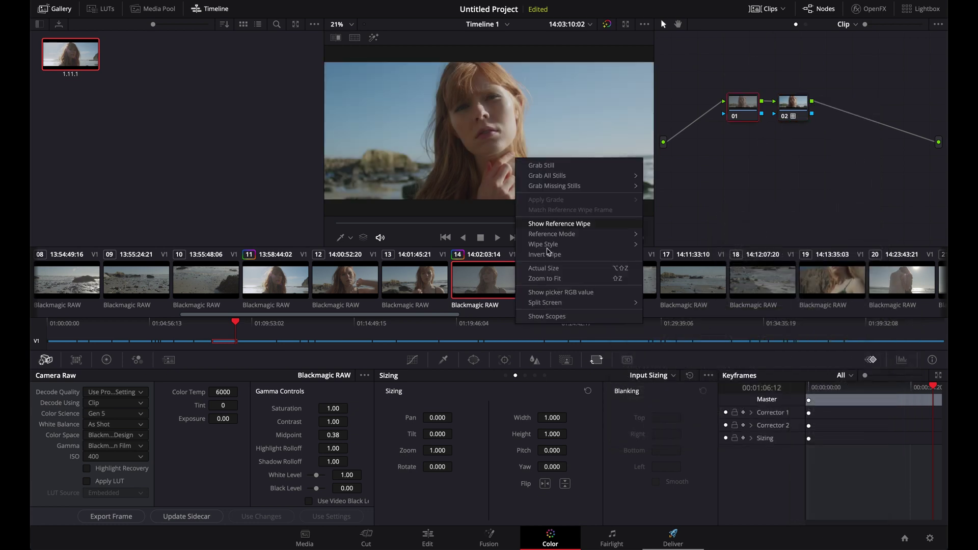
left_click(556, 316)
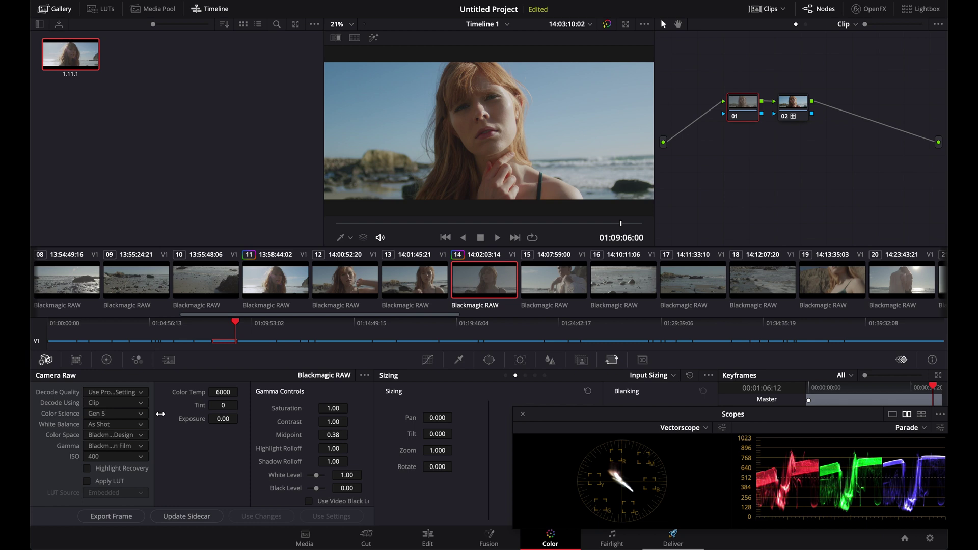
- On the primary color wheels, set master Lift 0.01, Gamma 0.01, Gain 1.02, then close Scopes
left_click(105, 359)
left_click_drag(247, 473, 266, 478)
left_click_drag(79, 476, 72, 476)
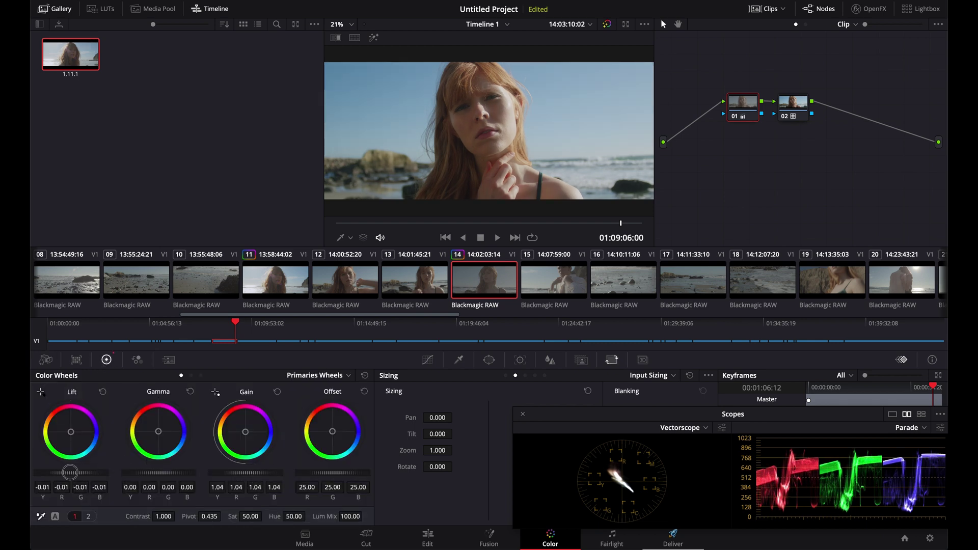
mouse_move(153, 475)
left_mouse_down()
mouse_move(172, 475)
mouse_move(135, 470)
left_mouse_up()
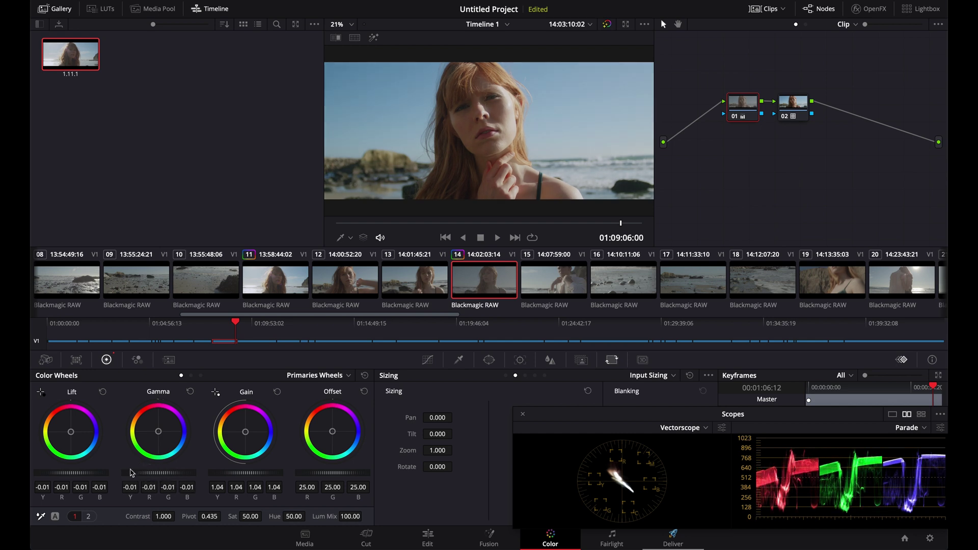
left_click_drag(70, 475, 87, 477)
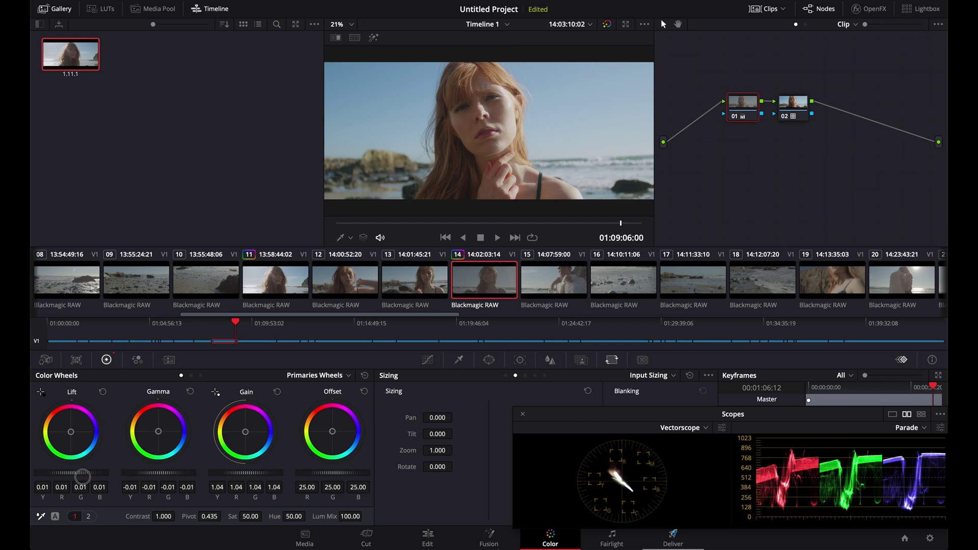
left_click_drag(175, 477, 194, 478)
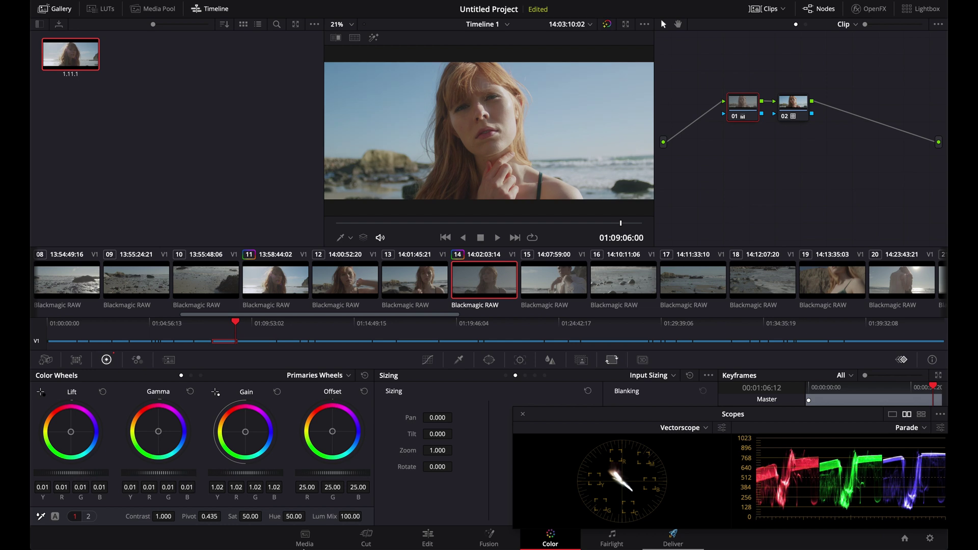
left_click(523, 414)
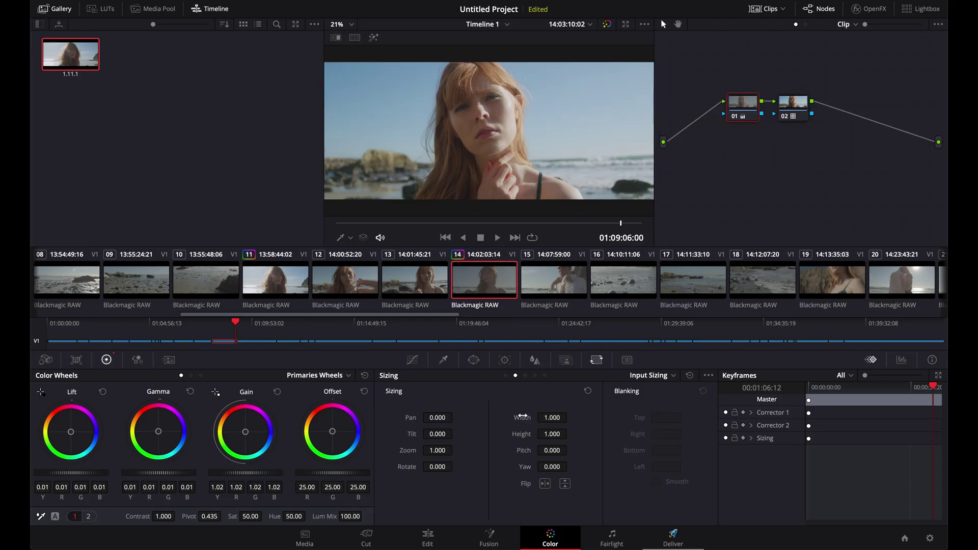
- Grab a still of the graded frame, then select still 1.14.1 in the Gallery and check its options
right_click(468, 148)
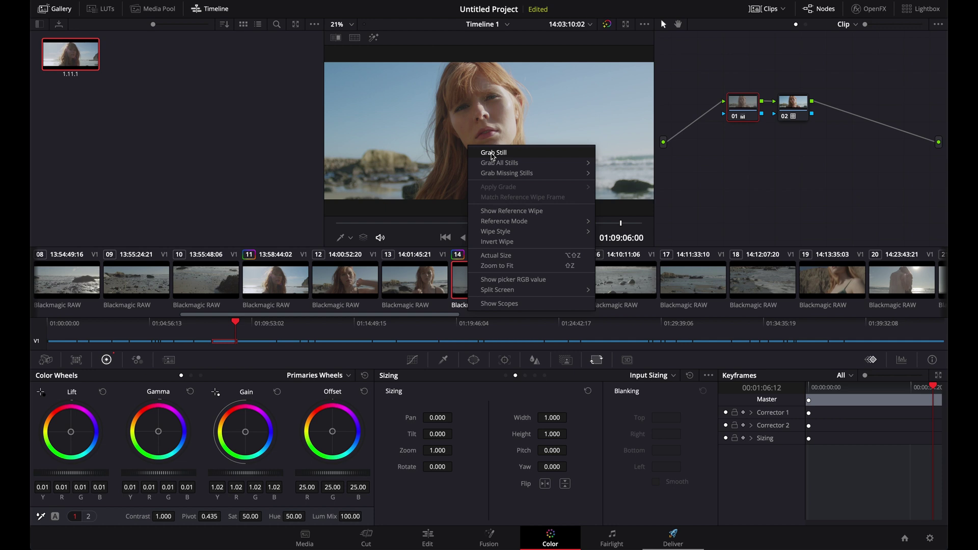
left_click(492, 153)
left_click(97, 58)
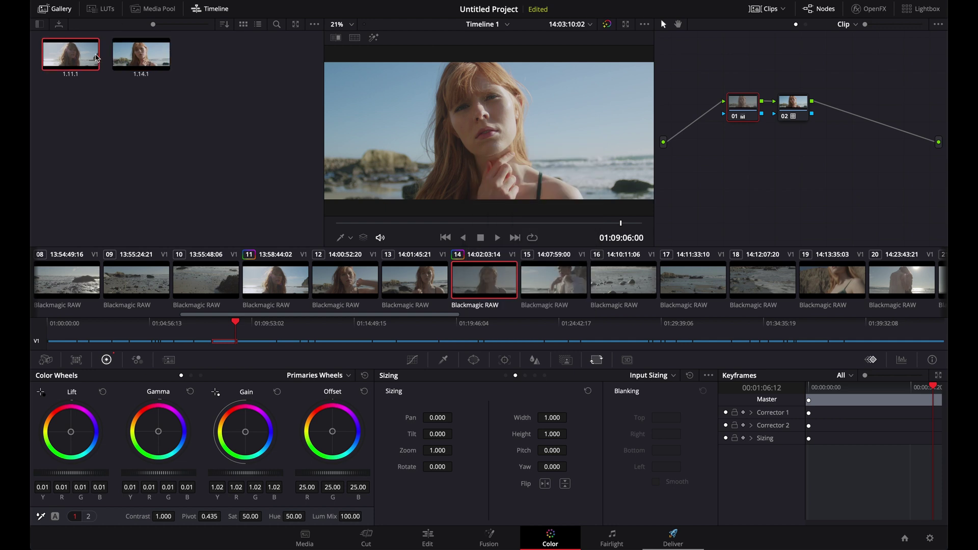
left_click(116, 60)
right_click(116, 61)
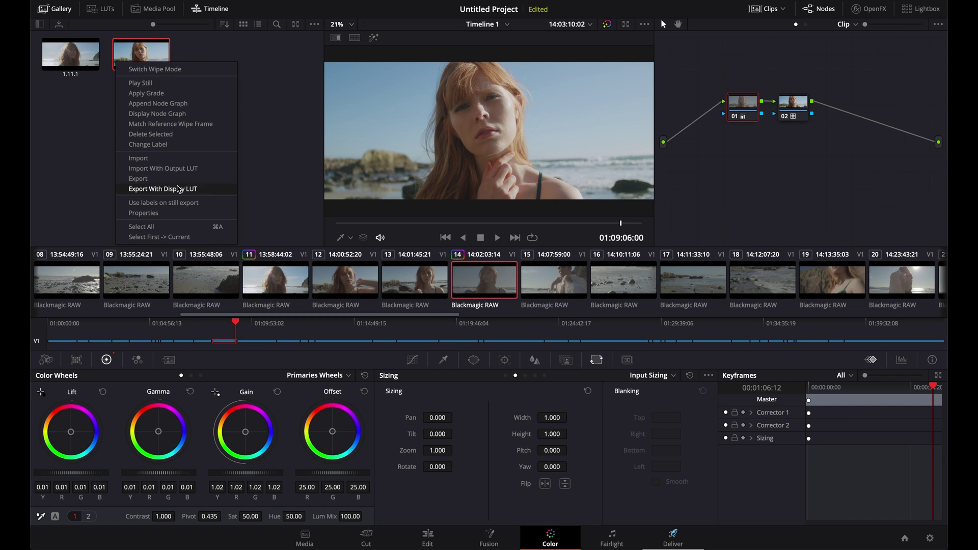
left_click(286, 102)
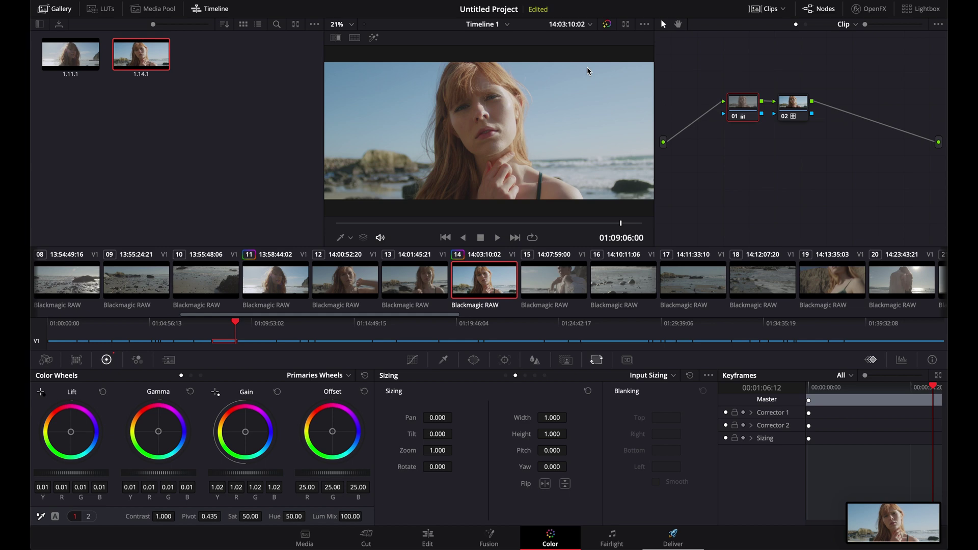
- Hide Resolve and preview both portrait screenshots full size in Quick Look, zooming in
key("super+h")
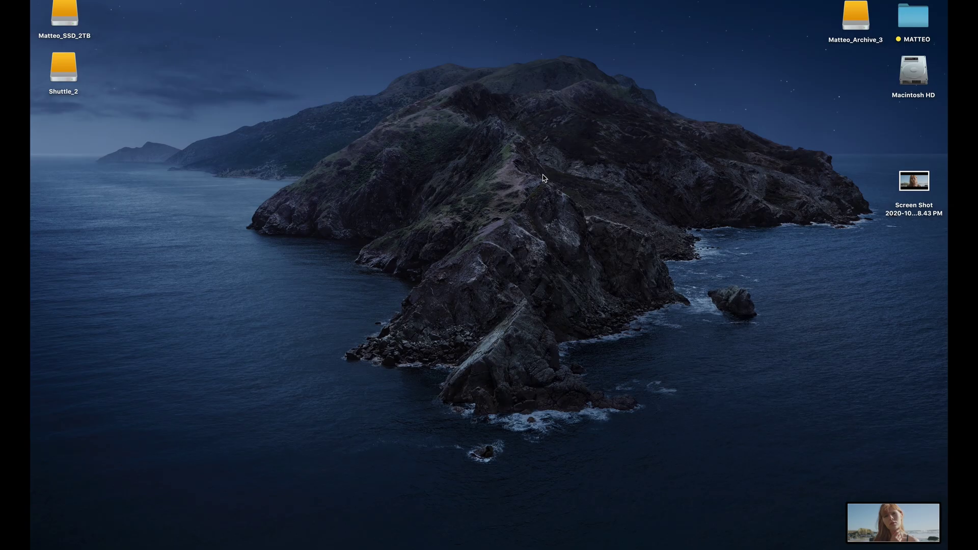
left_click(920, 188)
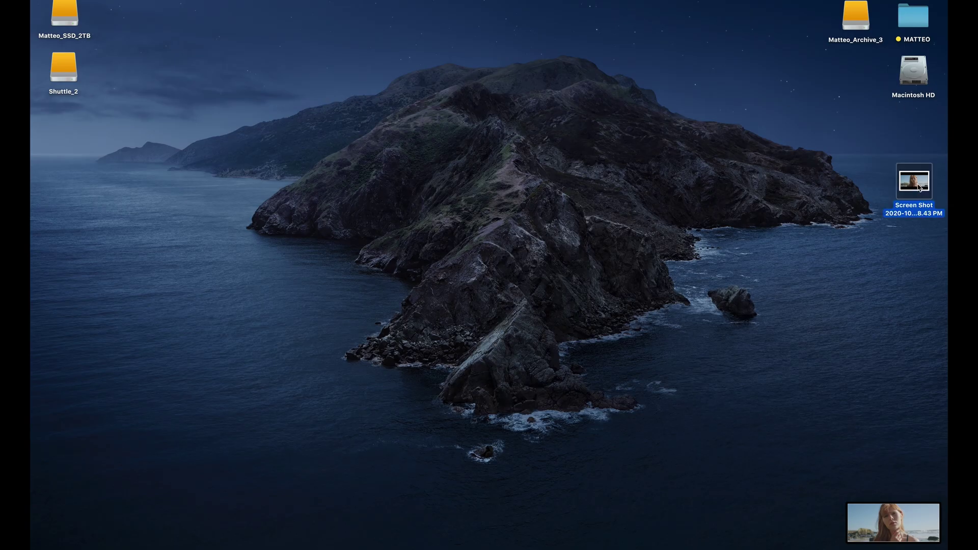
key("space")
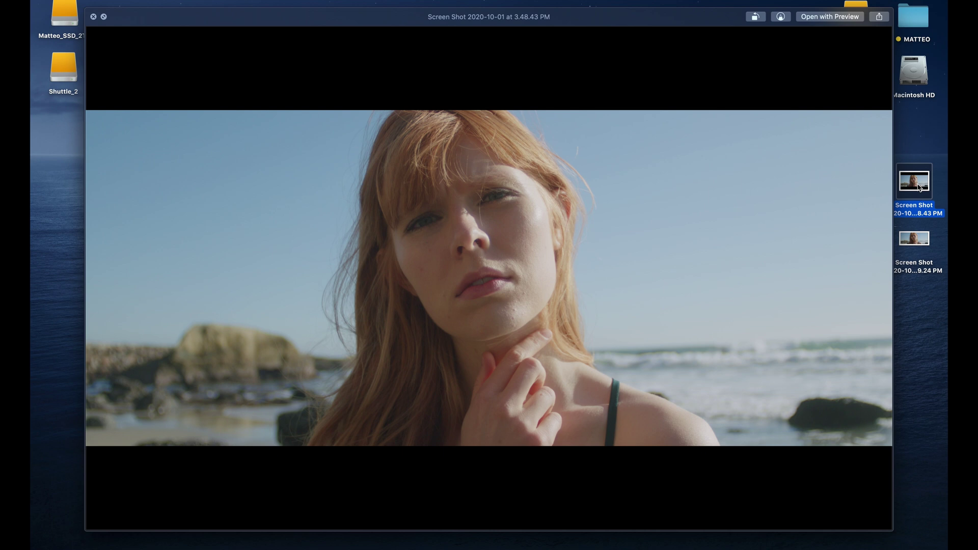
scroll(521, 199, "up", 5)
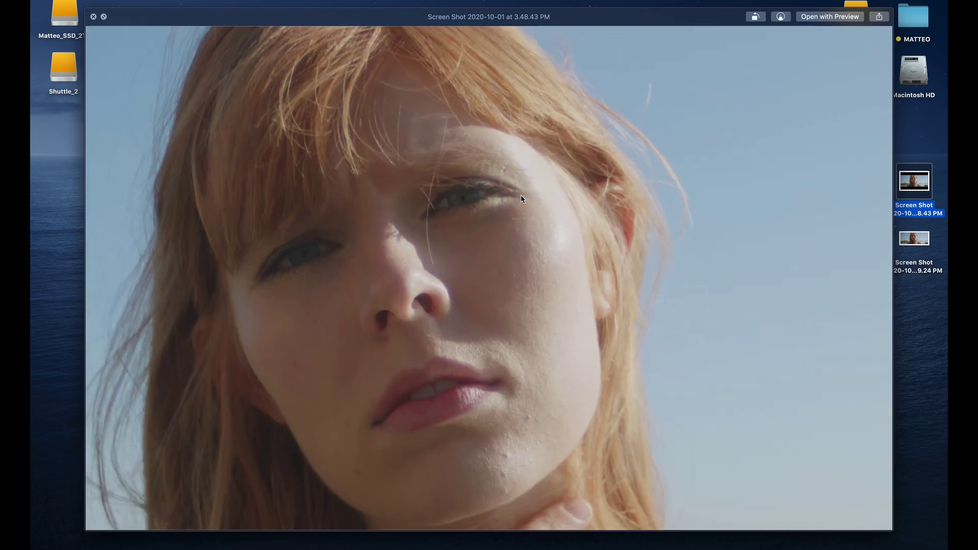
scroll(522, 199, "up", 3)
scroll(520, 204, "down", 10)
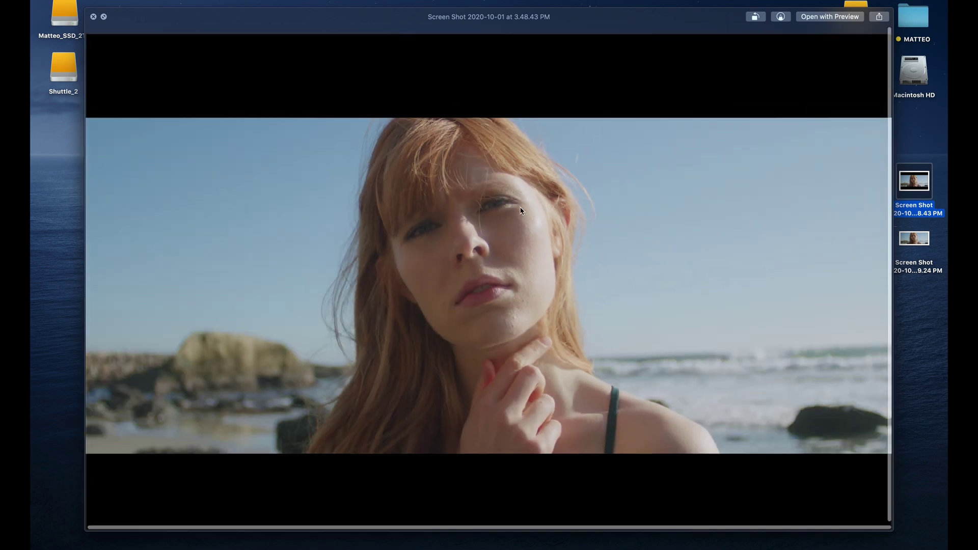
key("Down")
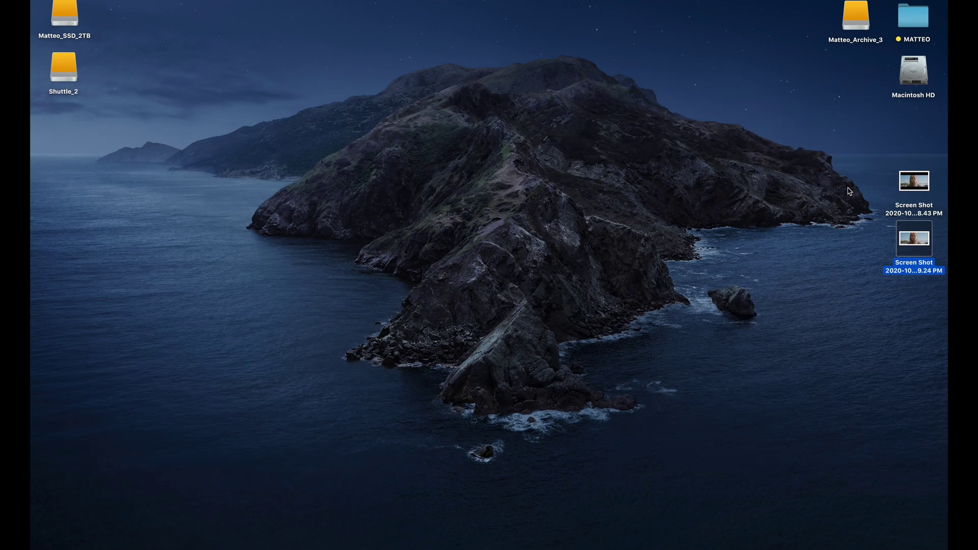
- Select both screenshots together and look at their Share options without sharing
left_click_drag(884, 166, 925, 250)
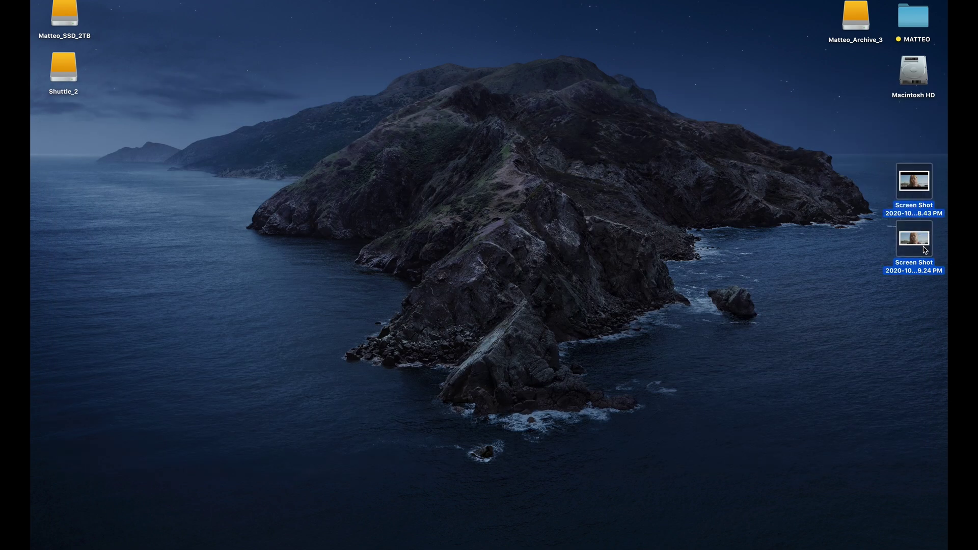
right_click(910, 239)
mouse_move(791, 363)
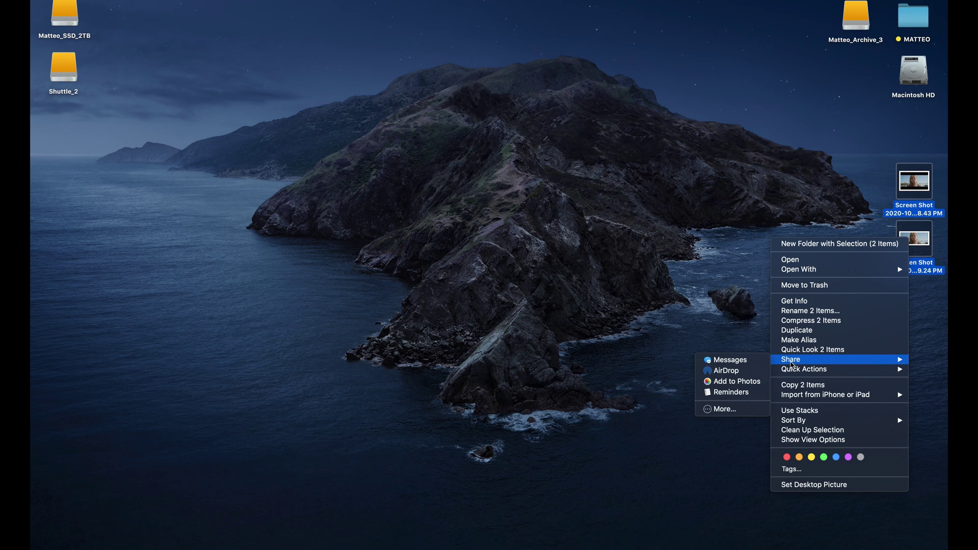
left_click(726, 250)
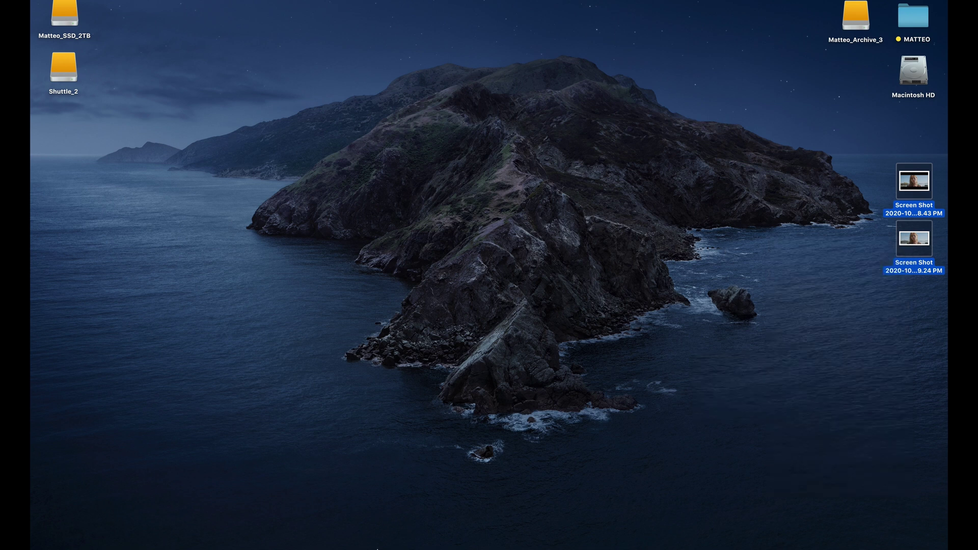
left_click(453, 541)
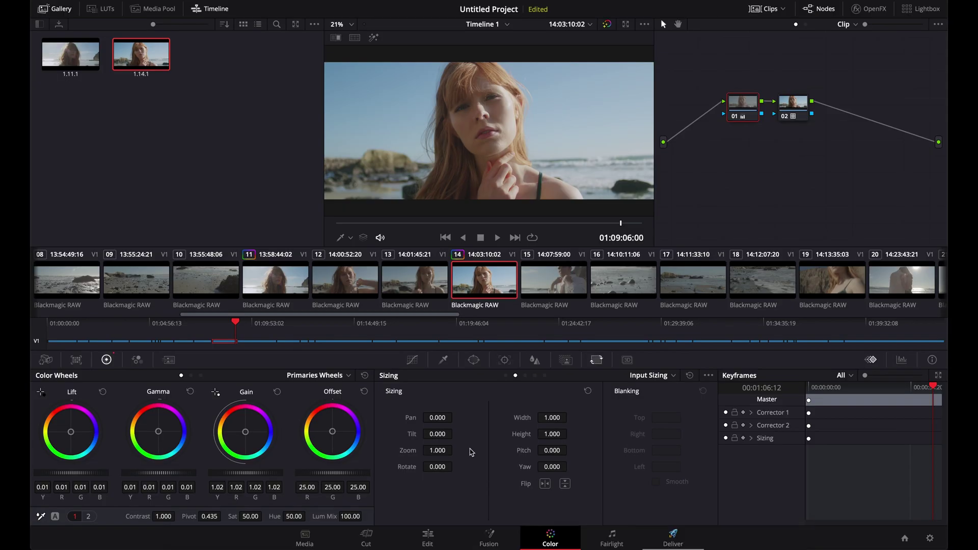